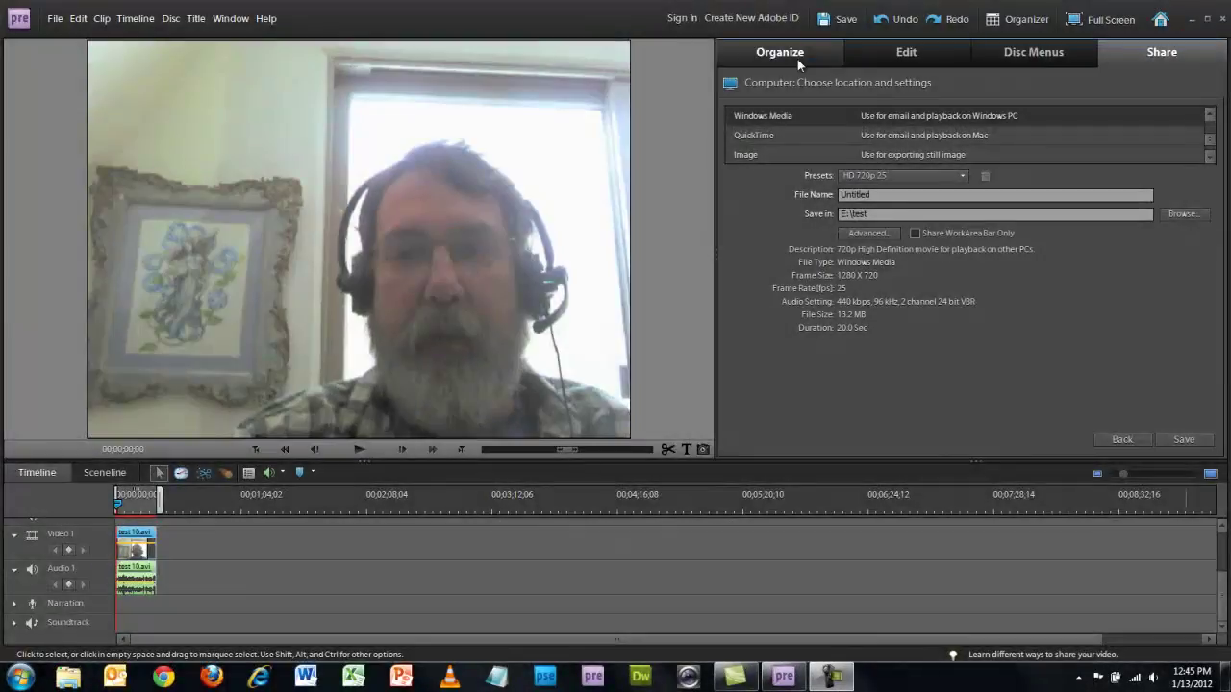
Switch to the Organize workspace so the media list shows the webcam clip test 10.avi.
{"action": "left_click", "coordinate": [797, 59]}
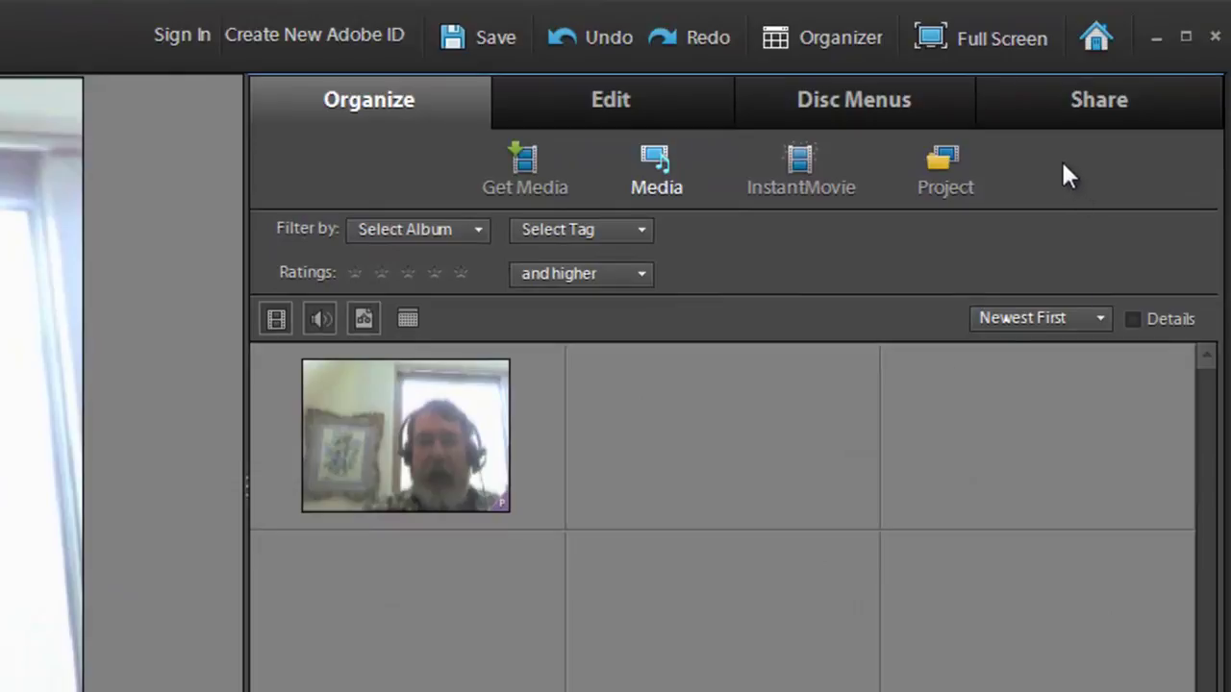
In Share to computer, scroll back to the Windows Media format and drop down its Presets list.
{"action": "left_click", "coordinate": [1081, 111]}
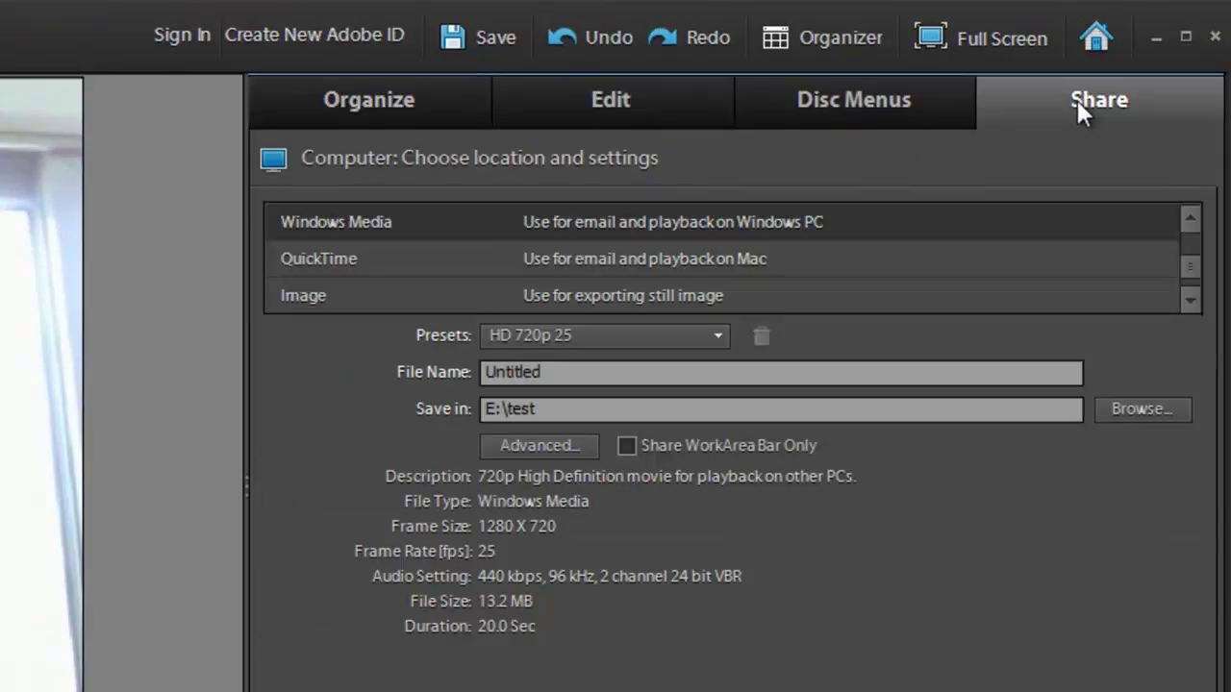
{"action": "left_click_drag", "start_coordinate": [1192, 267], "coordinate": [1179, 217]}
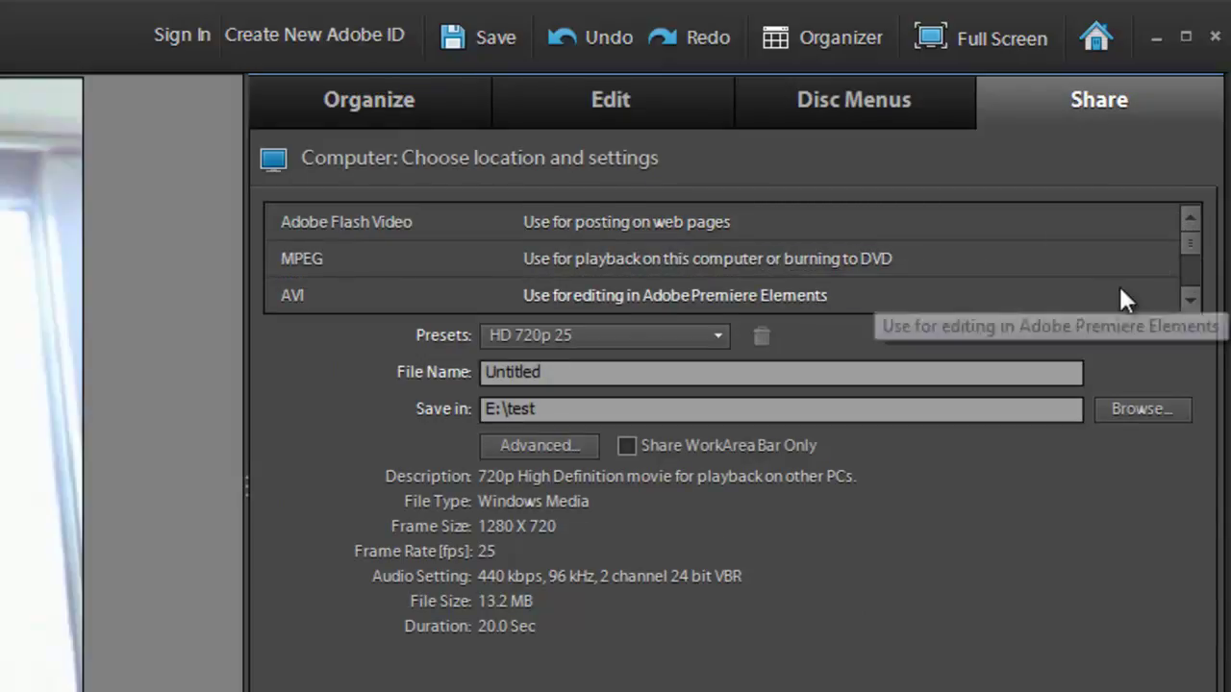
{"action": "left_click", "coordinate": [1189, 303]}
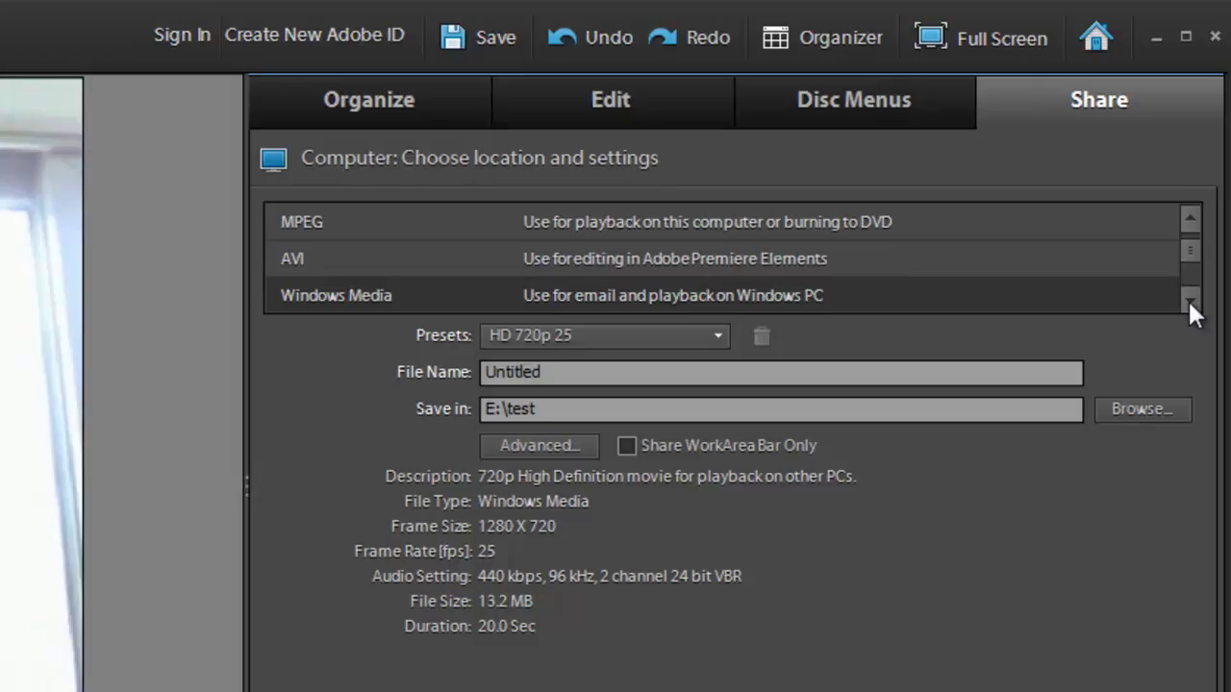
{"action": "left_click", "coordinate": [1189, 303]}
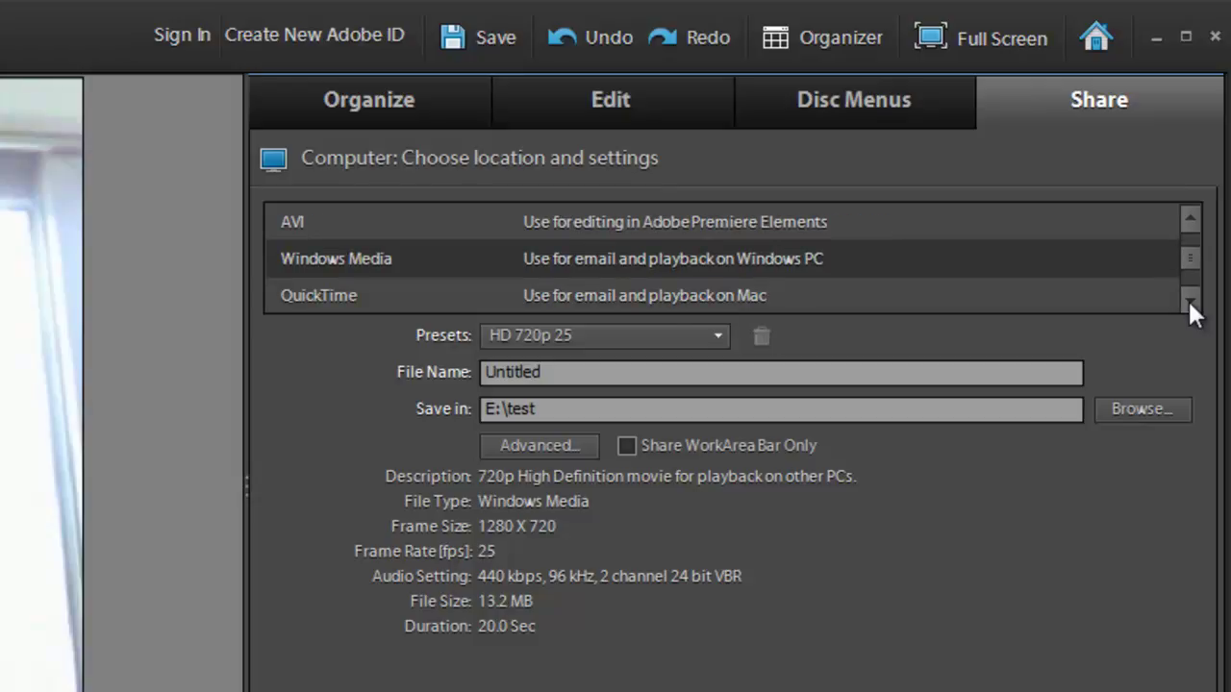
{"action": "left_click", "coordinate": [1190, 303]}
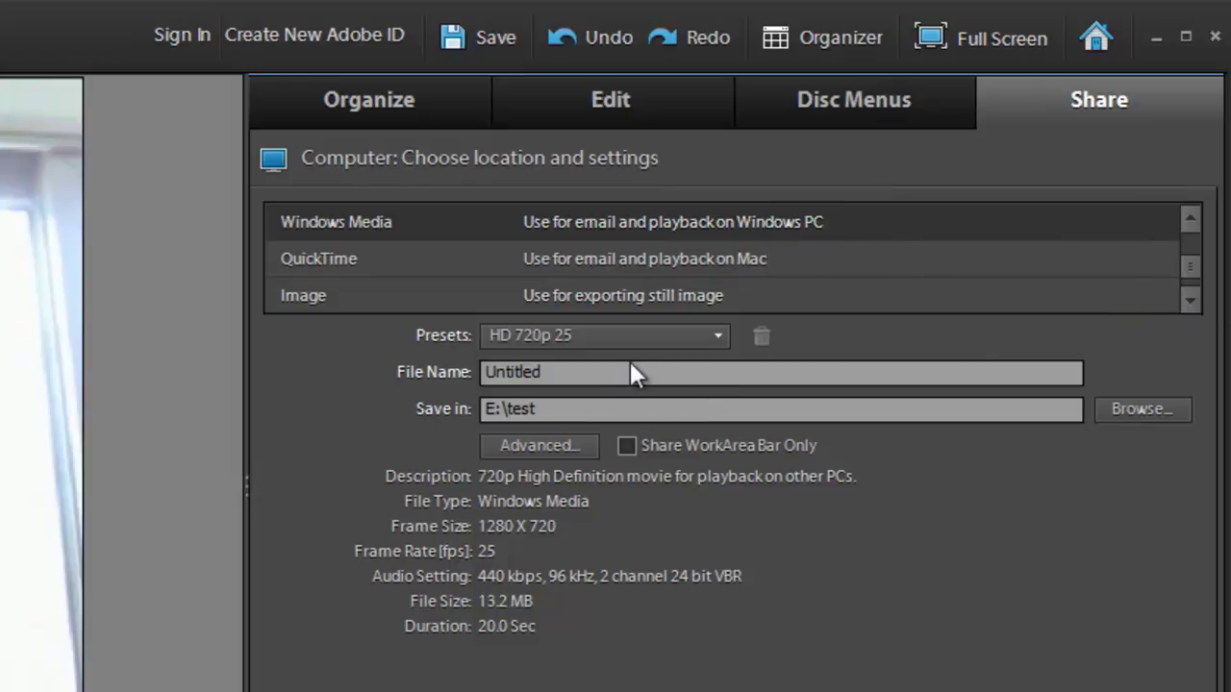
{"action": "left_click", "coordinate": [635, 332]}
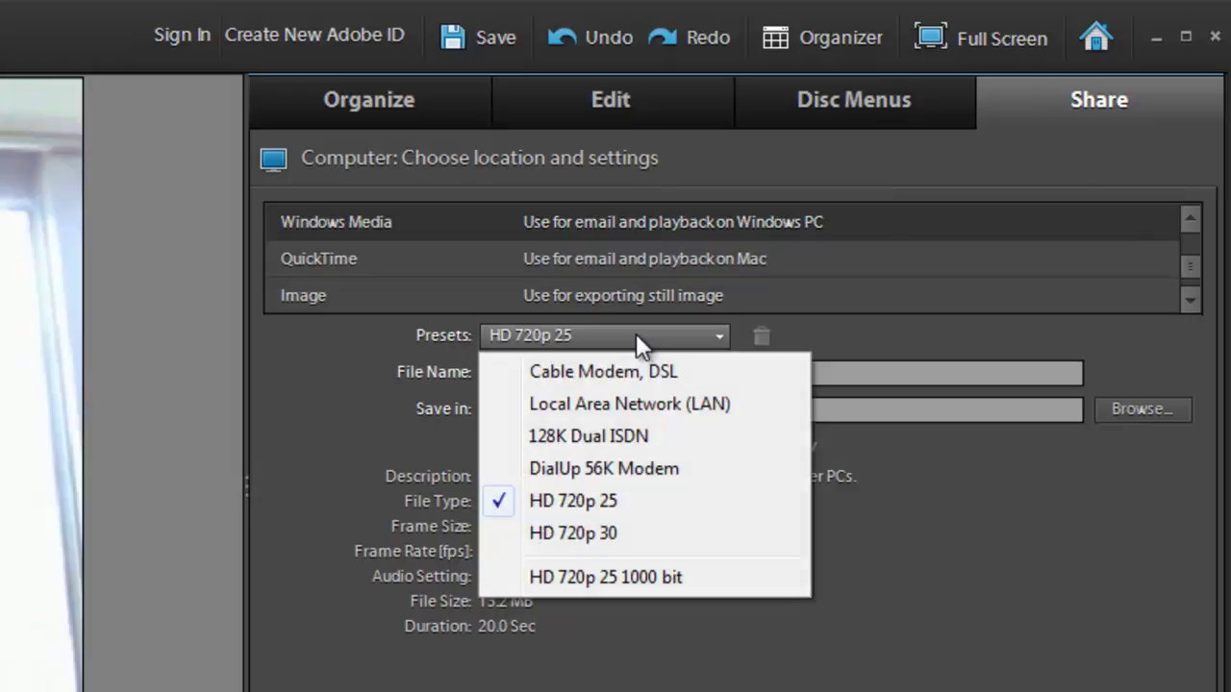
Close the preset list with HD 720p 25 kept (1280x720, 25 fps, about 13.2 MB).
{"action": "left_click", "coordinate": [610, 501]}
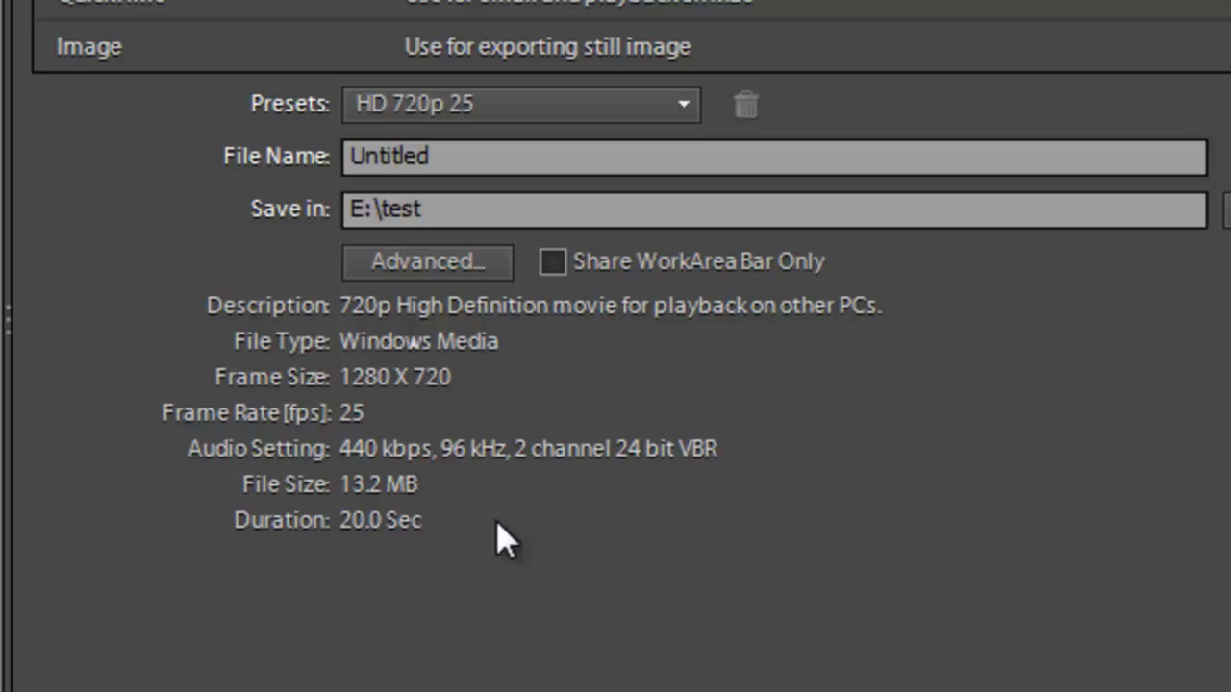
In the advanced settings, set the Average Video Bitrate to 1000 kbps.
{"action": "left_click", "coordinate": [449, 269]}
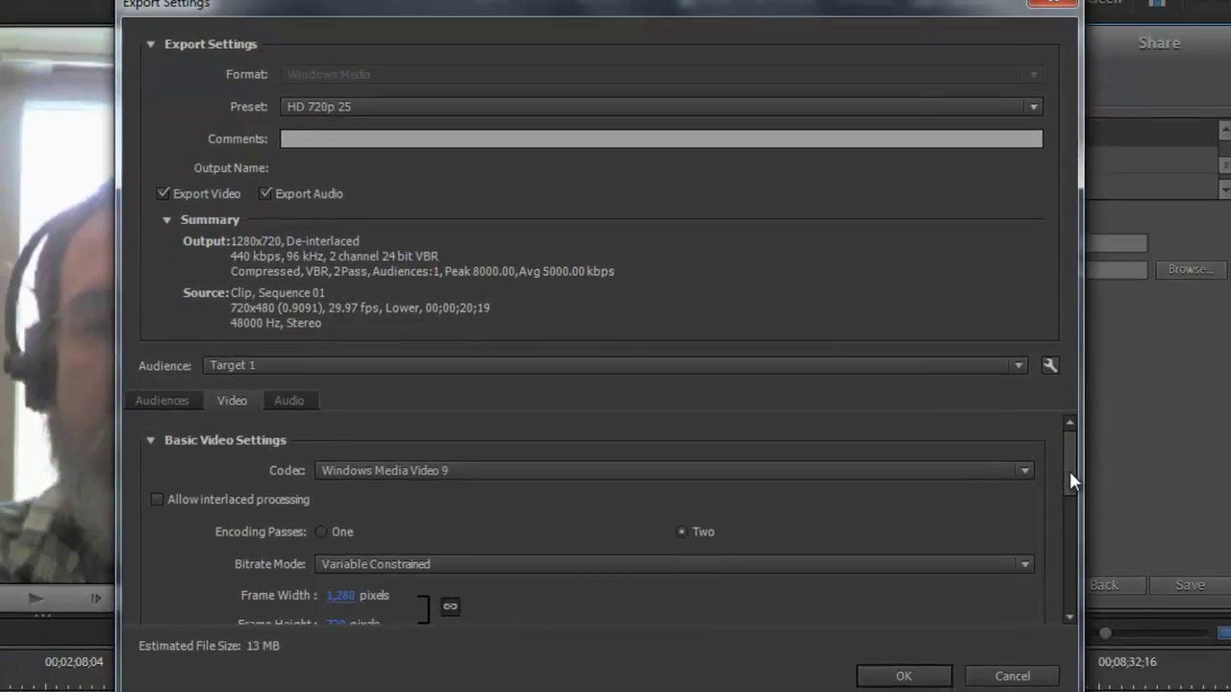
{"action": "mouse_move", "coordinate": [1069, 470]}
{"action": "left_mouse_down"}
{"action": "mouse_move", "coordinate": [1086, 589]}
{"action": "mouse_move", "coordinate": [1085, 532]}
{"action": "mouse_move", "coordinate": [1086, 577]}
{"action": "left_mouse_up"}
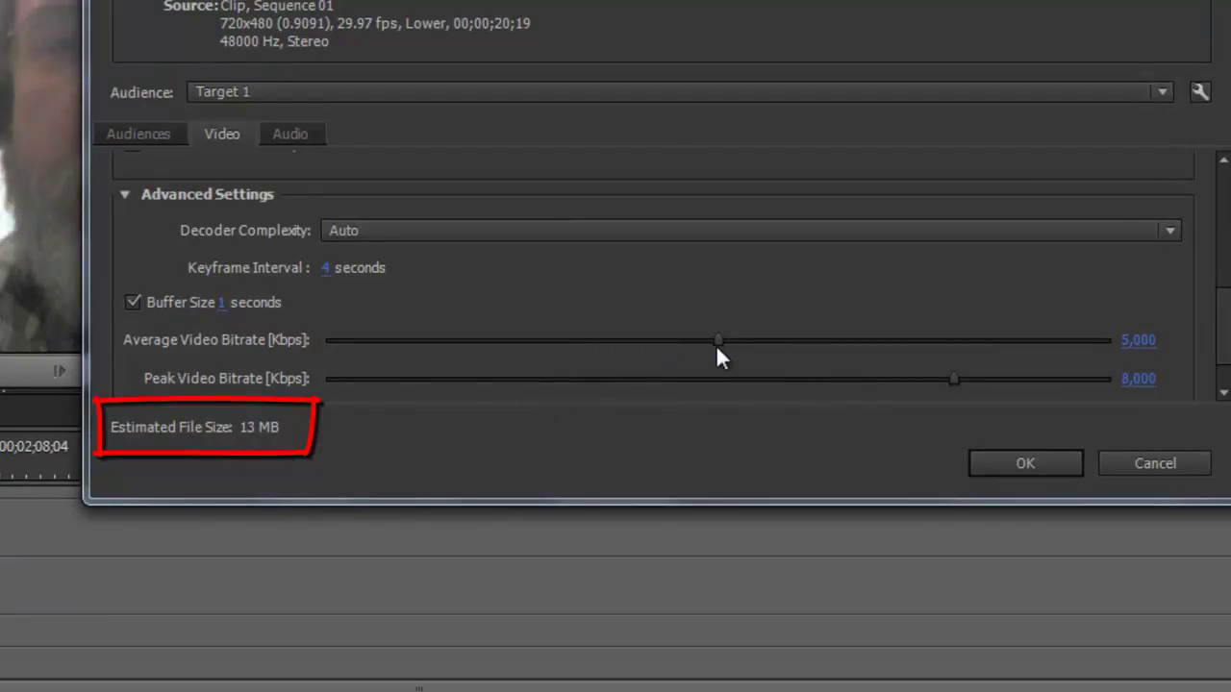
{"action": "left_click_drag", "start_coordinate": [717, 341], "coordinate": [538, 365]}
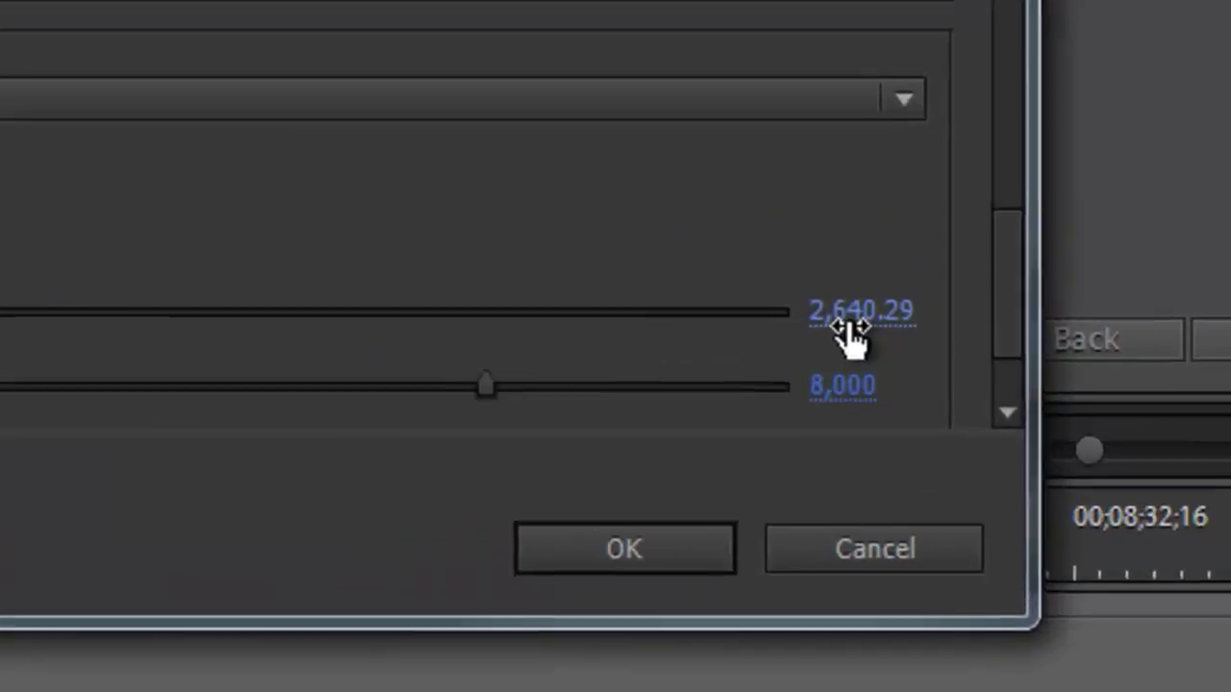
{"action": "left_click", "coordinate": [1131, 352]}
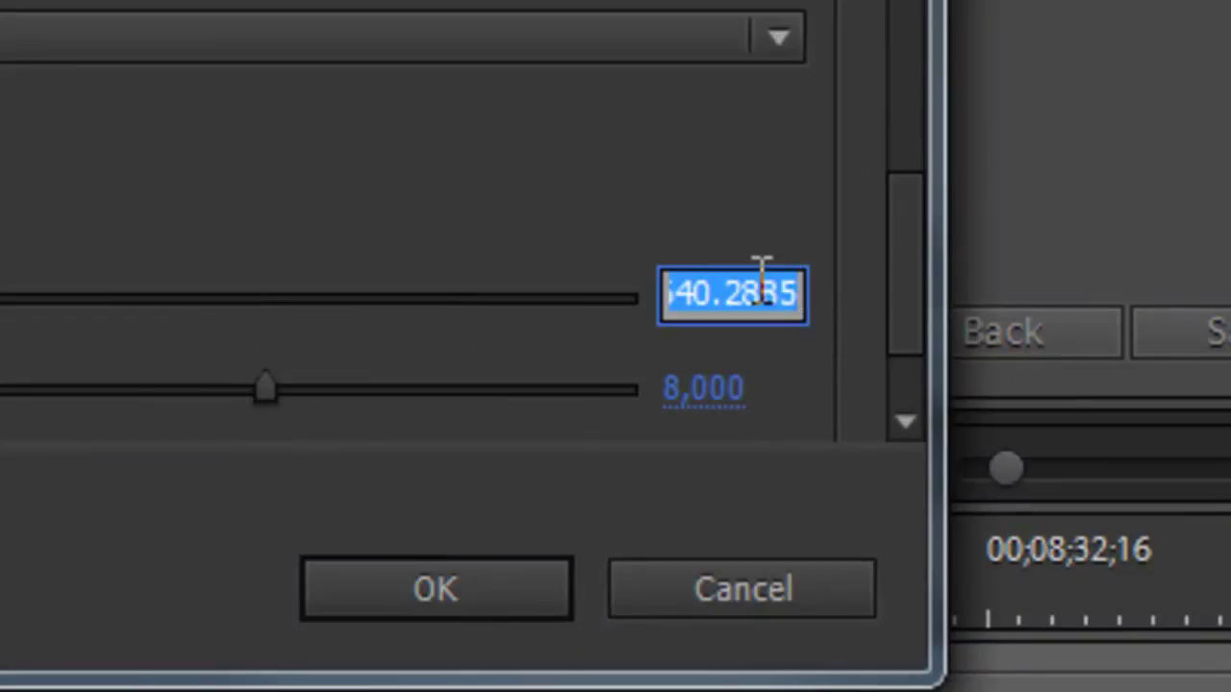
{"action": "type", "text": "1000"}
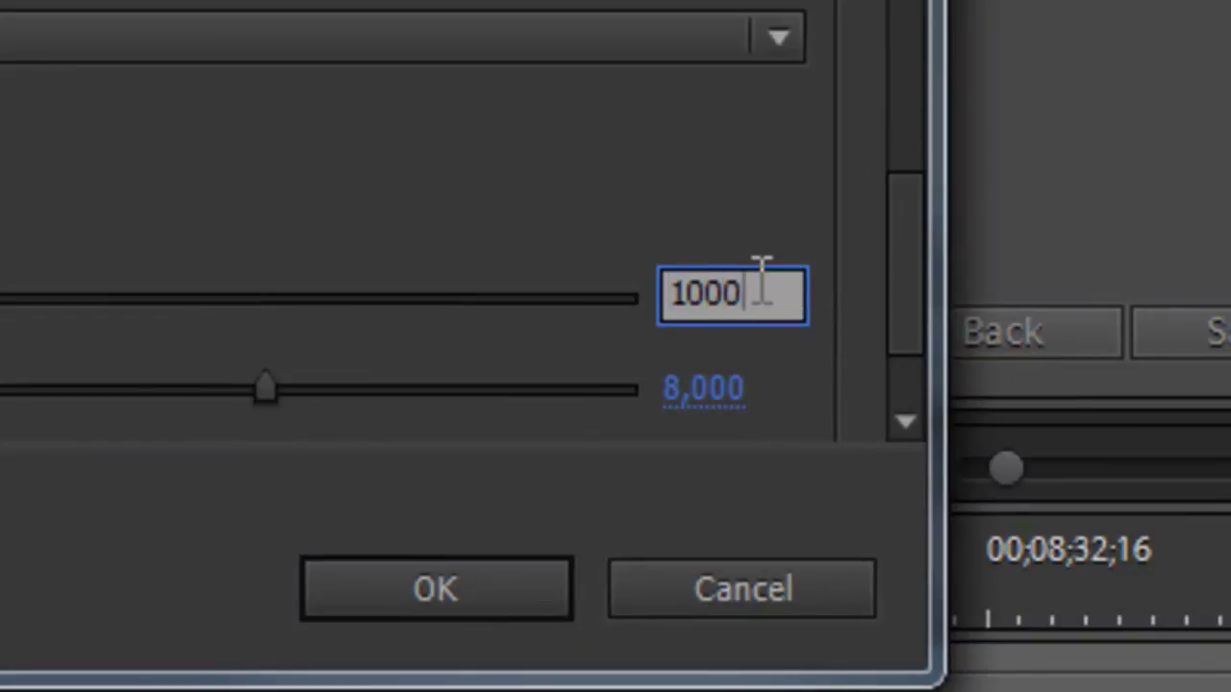
{"action": "key", "text": "Return"}
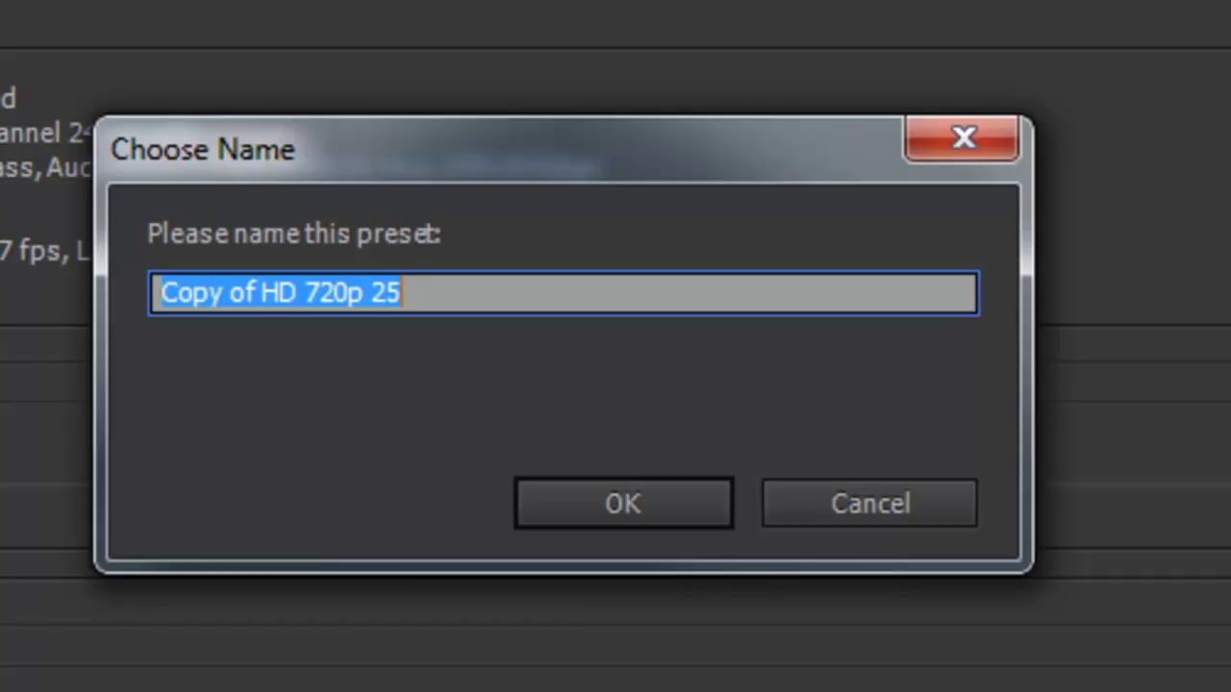
Cancel the Choose Name prompt, returning to HD 720p 25 at 13.2 MB.
{"action": "left_click", "coordinate": [866, 506]}
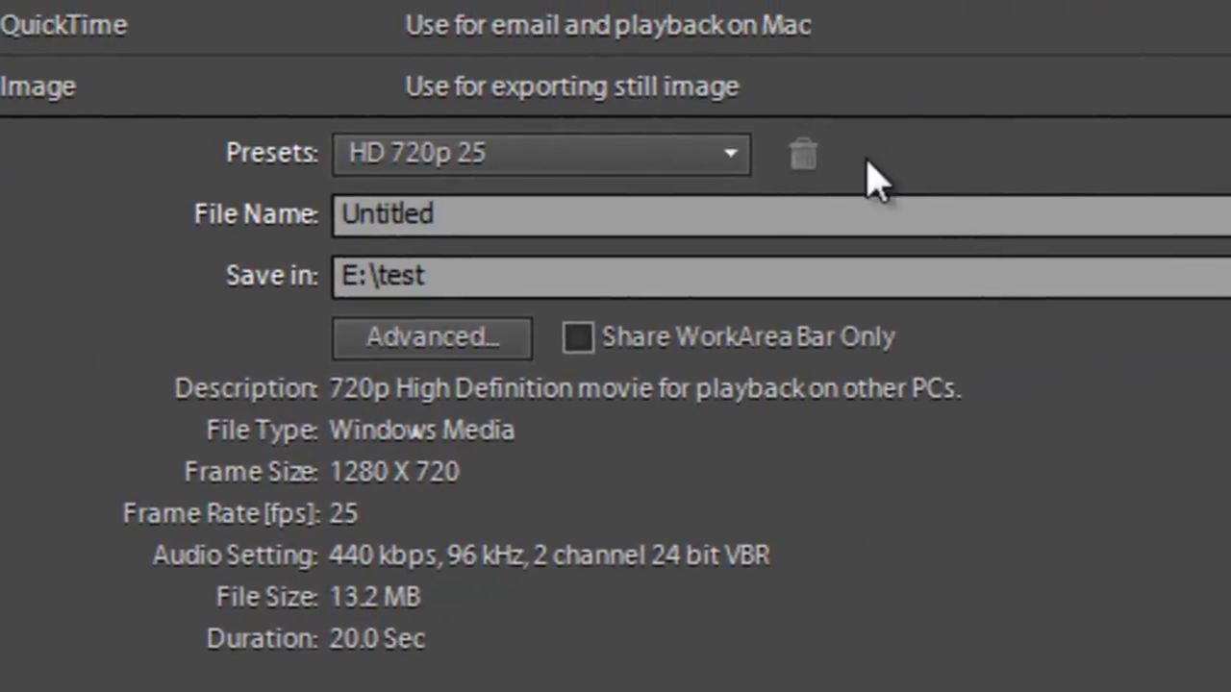
Choose the HD 720p 25 1000 bit preset and rename the output file from Untitled to 'test'.
{"action": "left_click", "coordinate": [733, 154]}
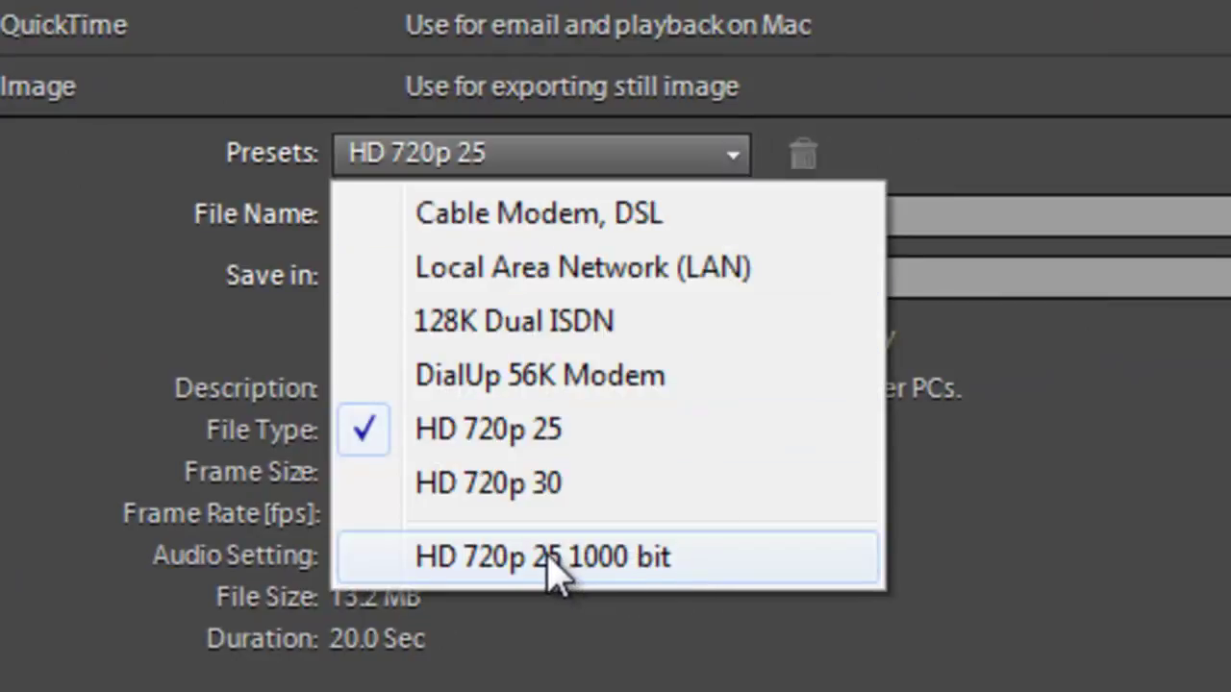
{"action": "left_click", "coordinate": [550, 561]}
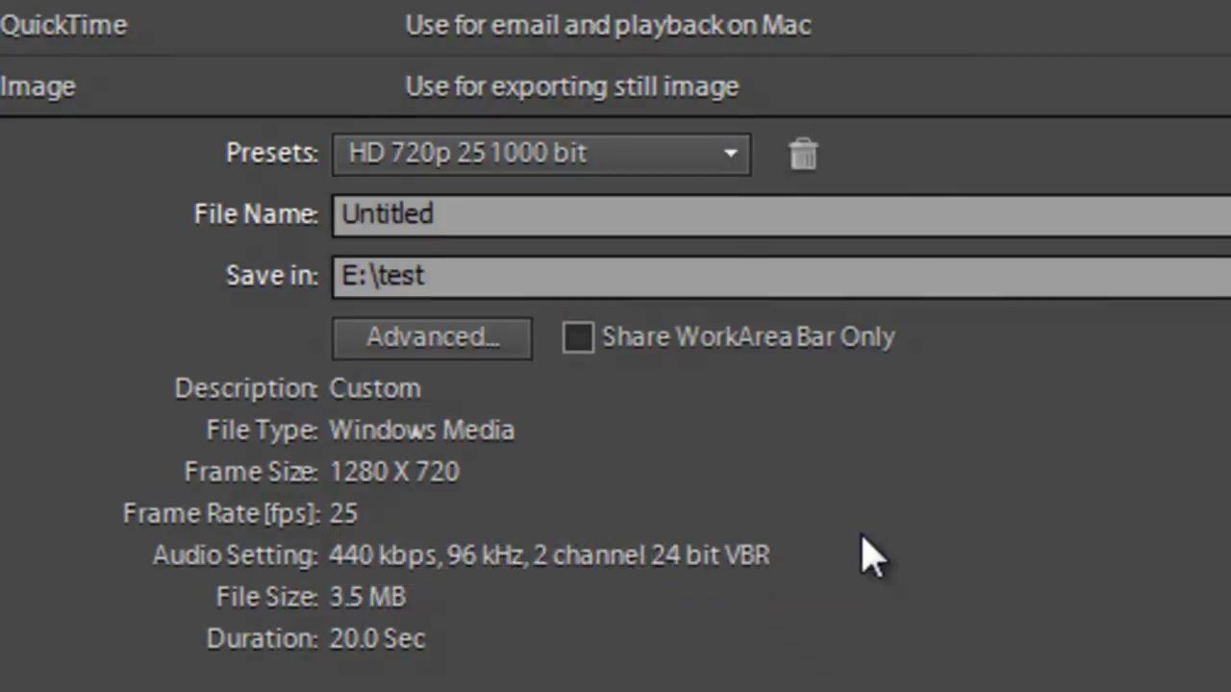
{"action": "left_click", "coordinate": [393, 214]}
{"action": "double_click", "coordinate": [383, 215]}
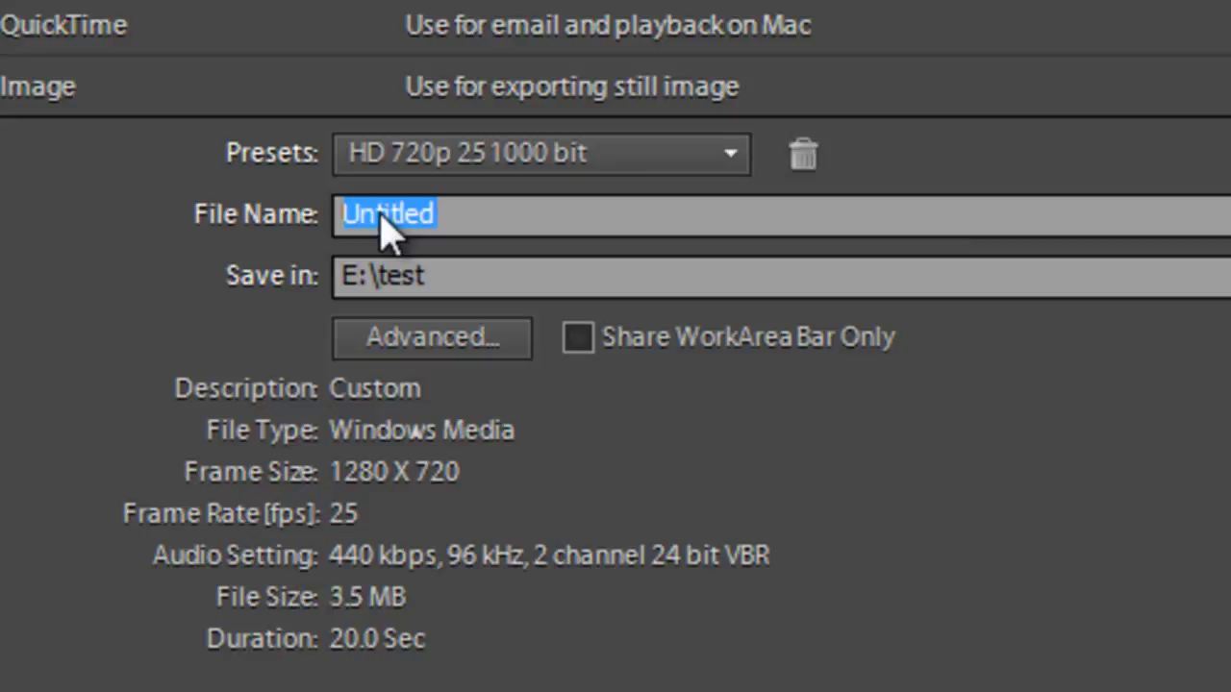
{"action": "type", "text": "test"}
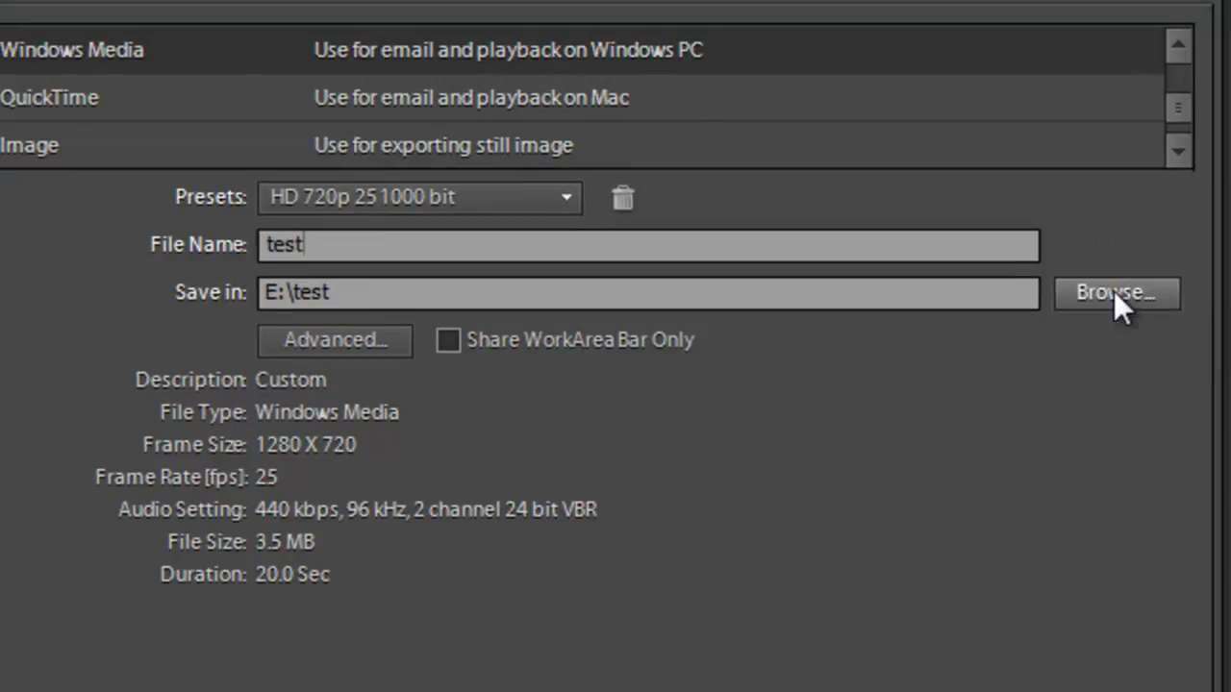
{"action": "left_click", "coordinate": [1114, 290]}
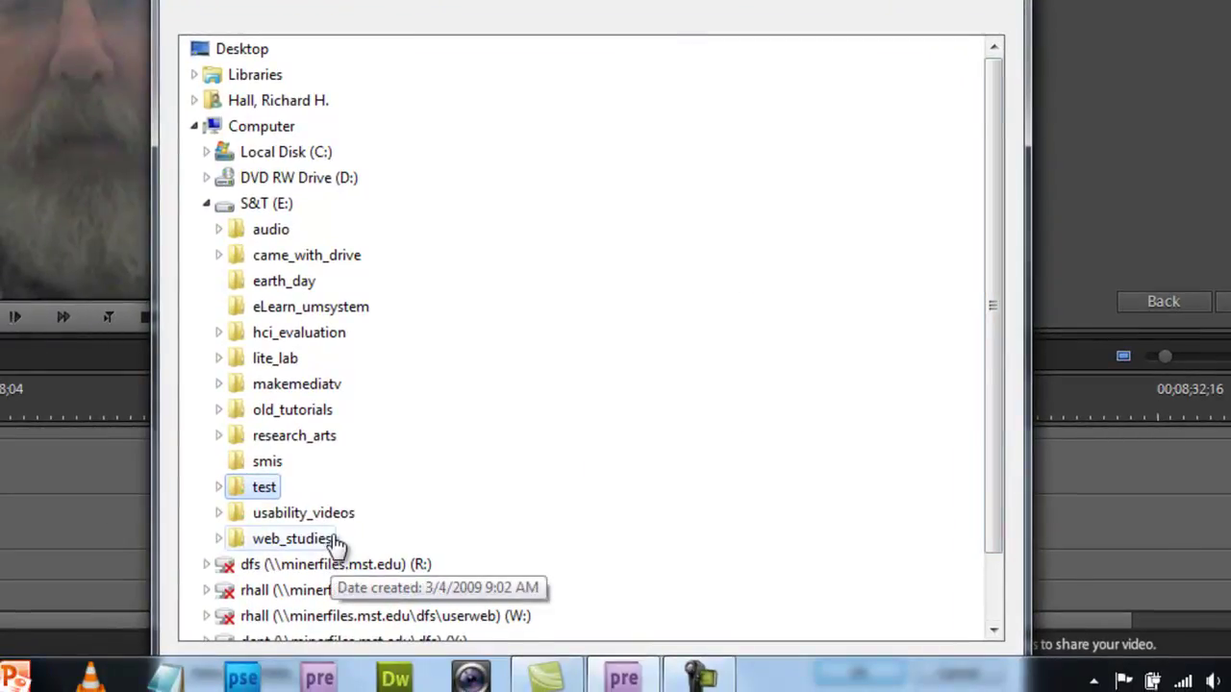
{"action": "scroll", "coordinate": [335, 556], "scroll_direction": "down", "scroll_amount": 1}
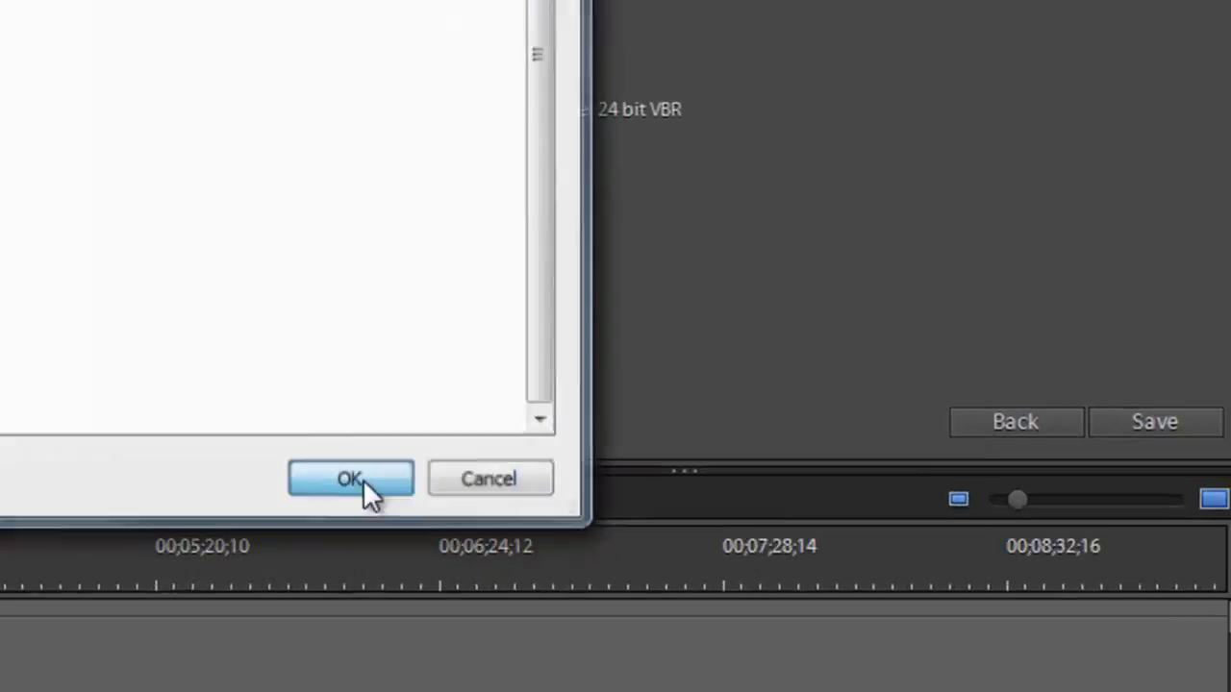
{"action": "left_click", "coordinate": [363, 481]}
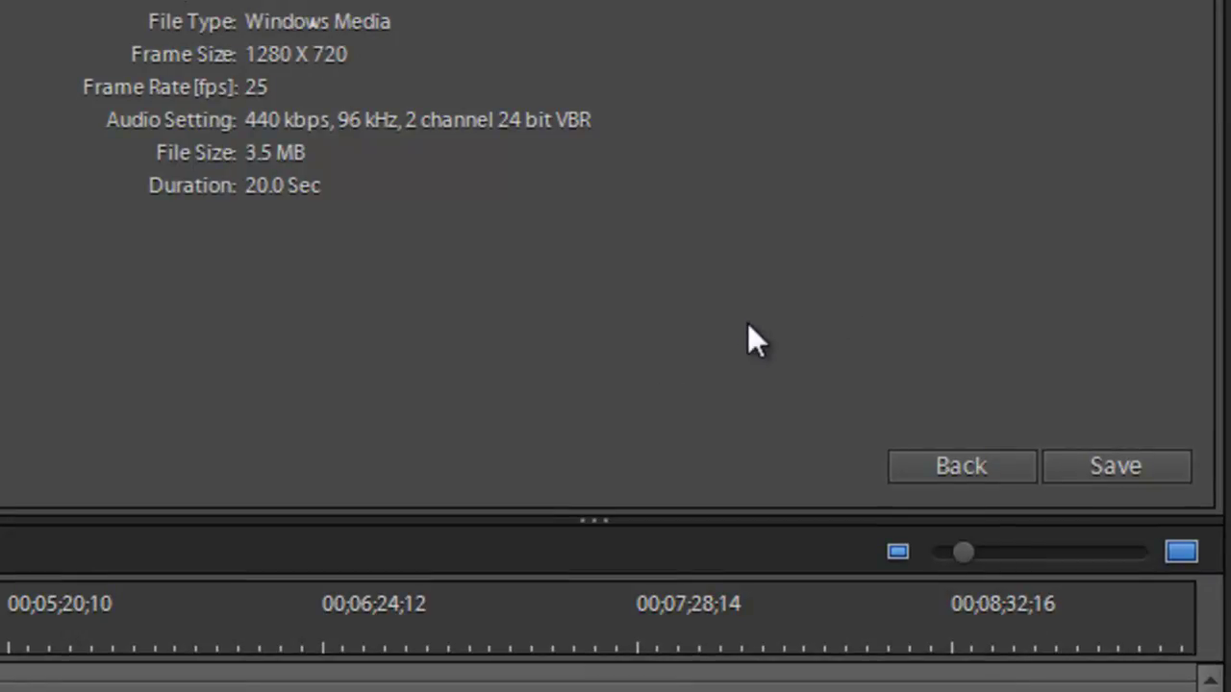
Save the movie as test.wmv, confirming replacement of the existing file.
{"action": "left_click", "coordinate": [1107, 466]}
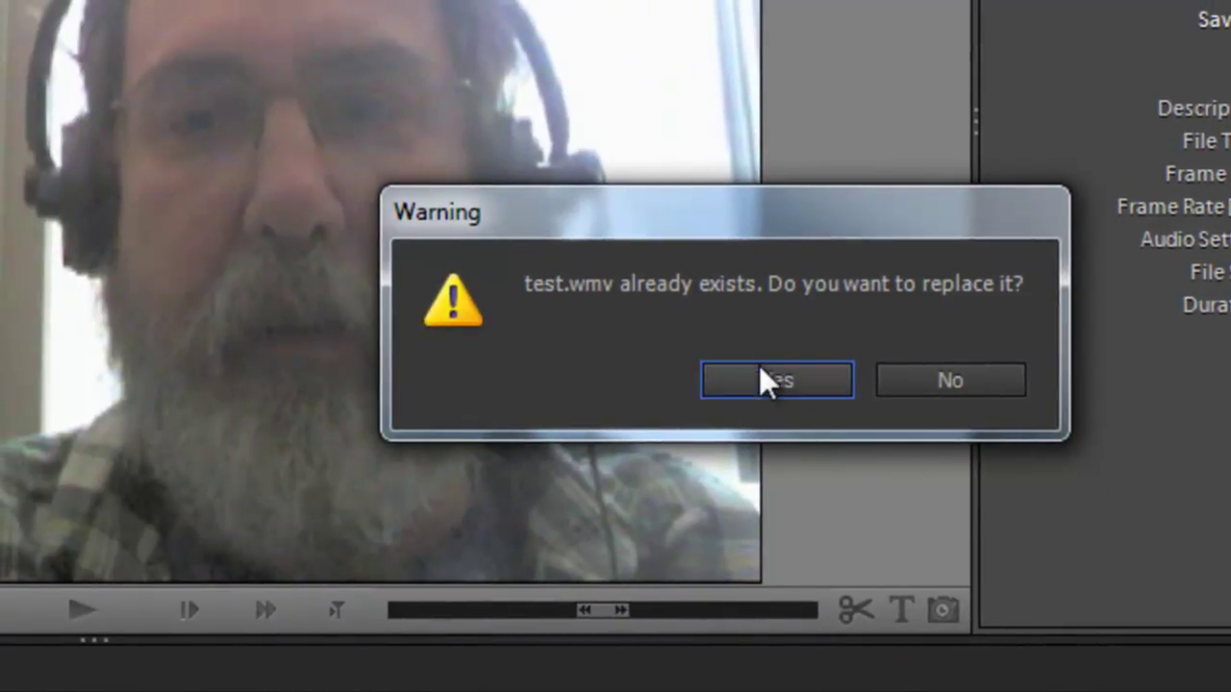
{"action": "left_click", "coordinate": [764, 370]}
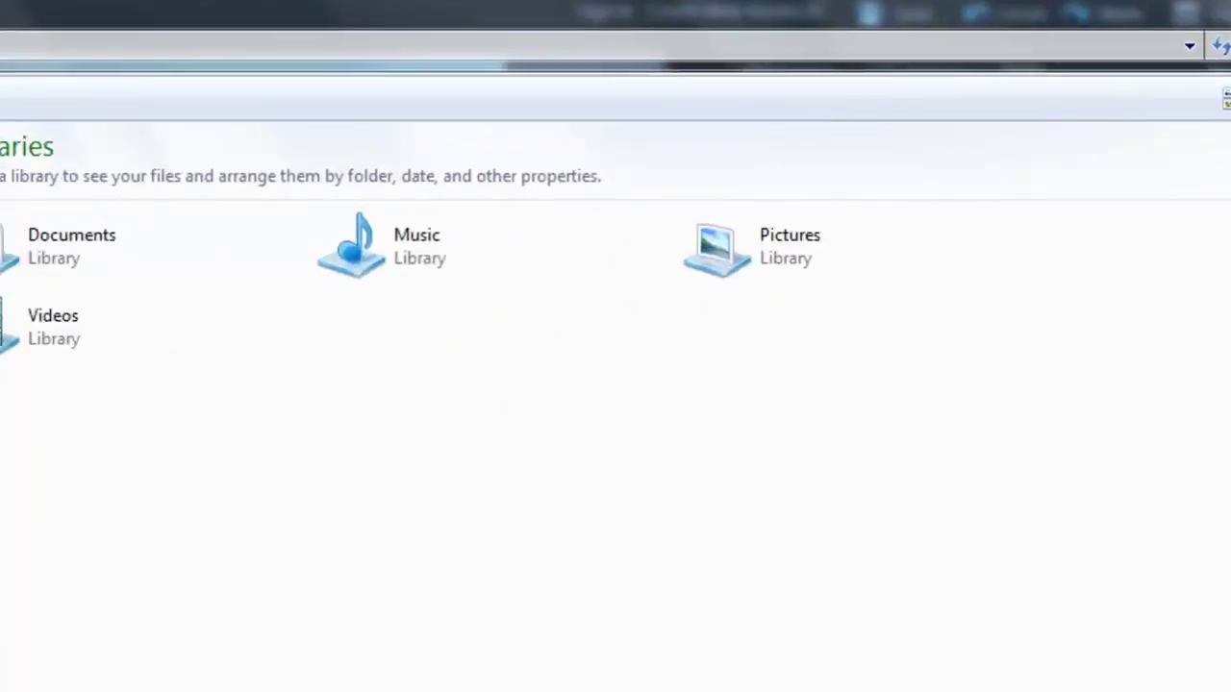
Play test.wmv from E:\test in VLC, pause it, then close VLC.
{"action": "left_click", "coordinate": [151, 351]}
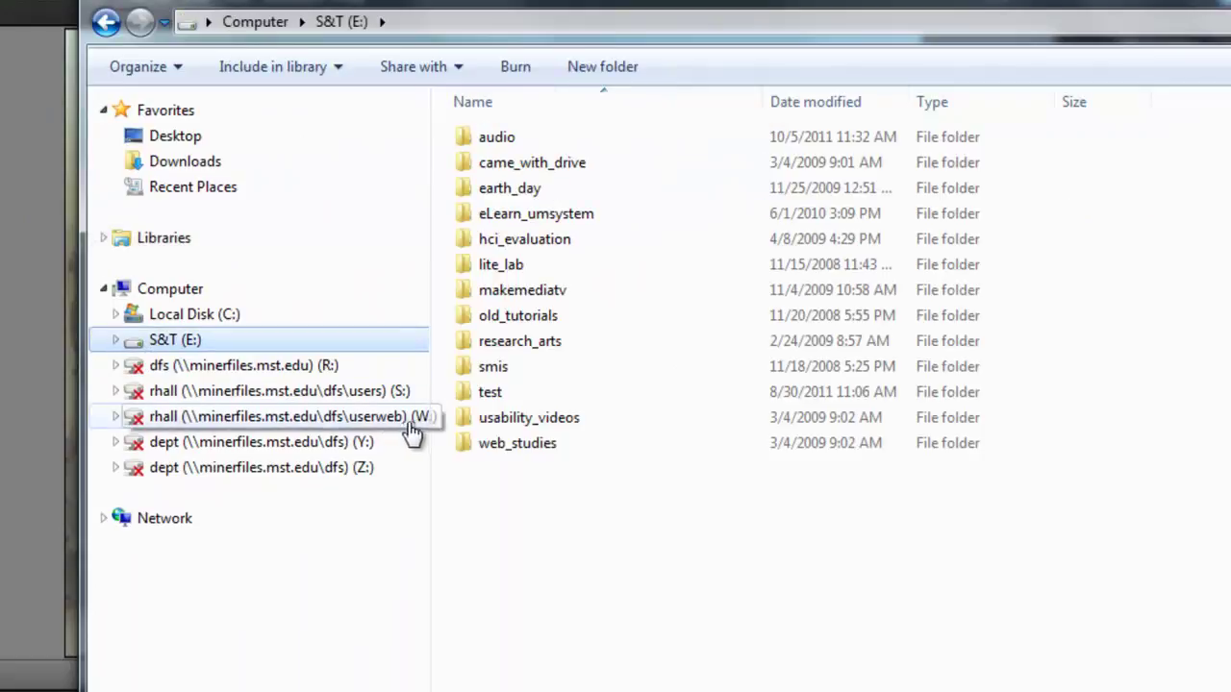
{"action": "double_click", "coordinate": [459, 391]}
{"action": "scroll", "coordinate": [685, 476], "scroll_direction": "down", "scroll_amount": 2}
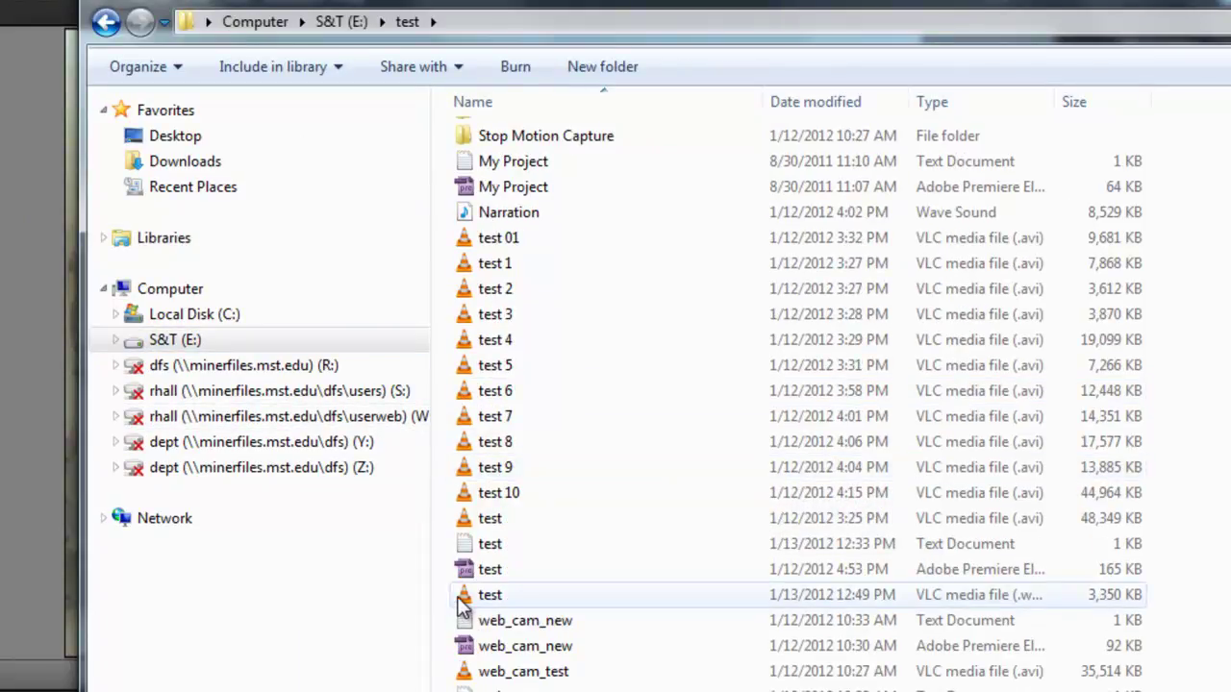
{"action": "double_click", "coordinate": [466, 596]}
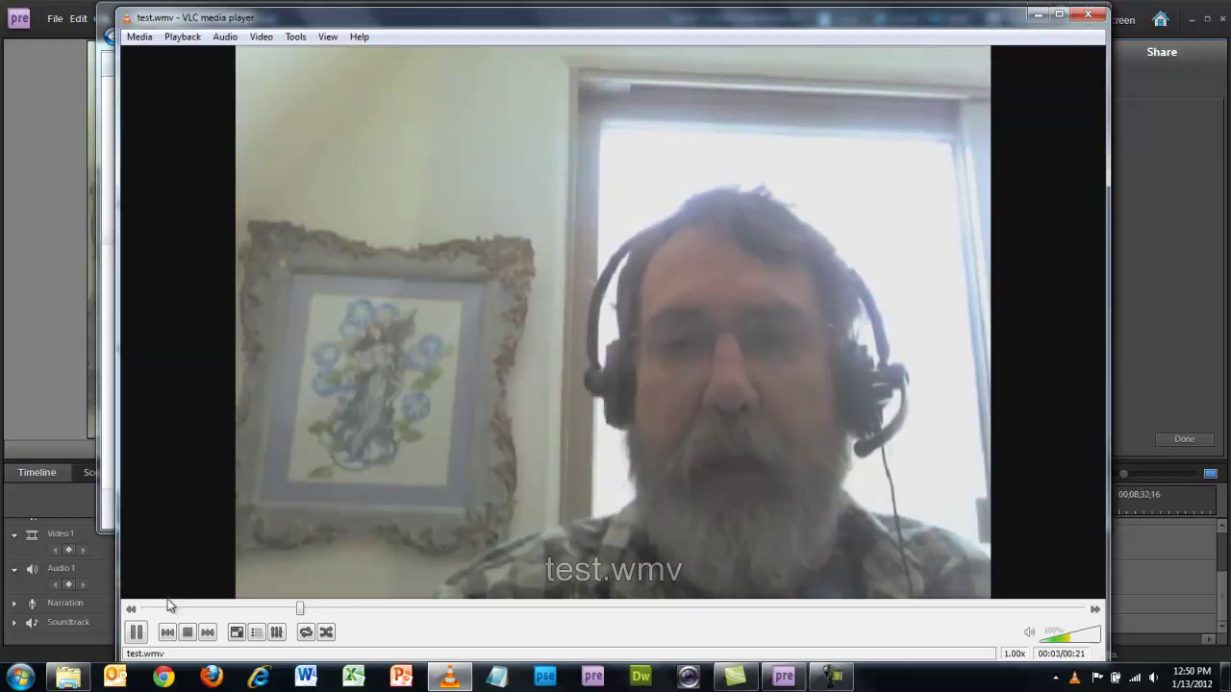
{"action": "left_click", "coordinate": [136, 633]}
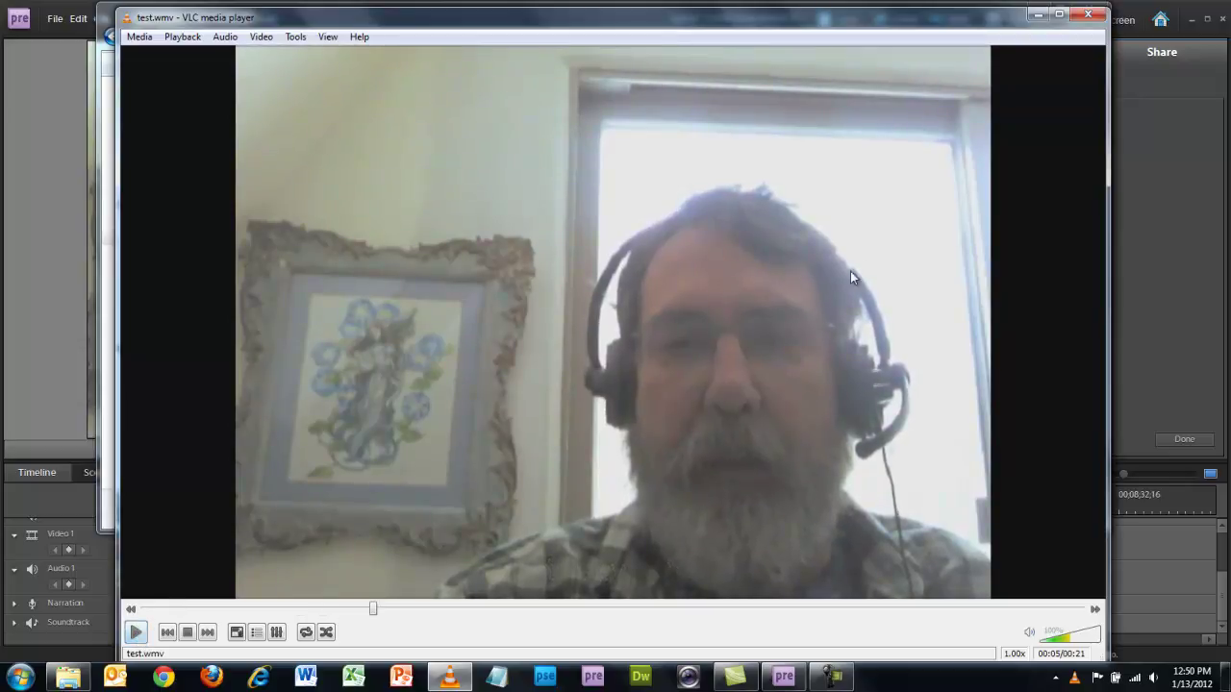
{"action": "left_click", "coordinate": [1088, 13]}
Close the Explorer test folder window to return to Premiere Elements' Save Complete panel.
{"action": "left_click", "coordinate": [1088, 12]}
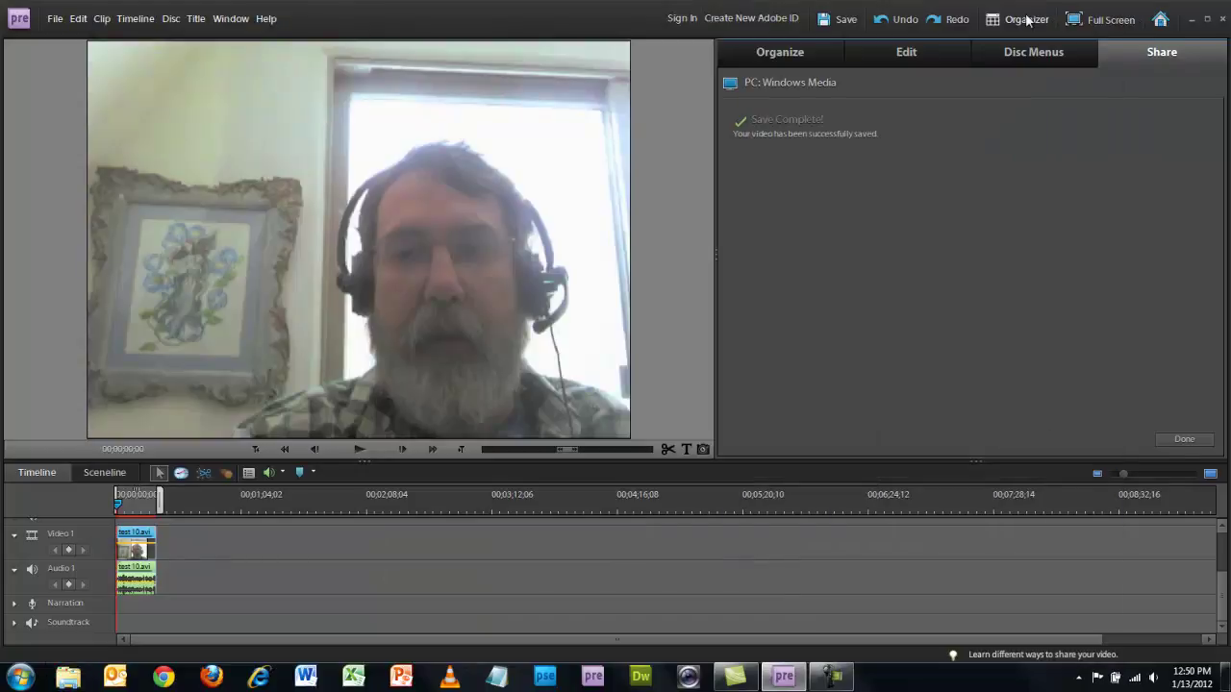